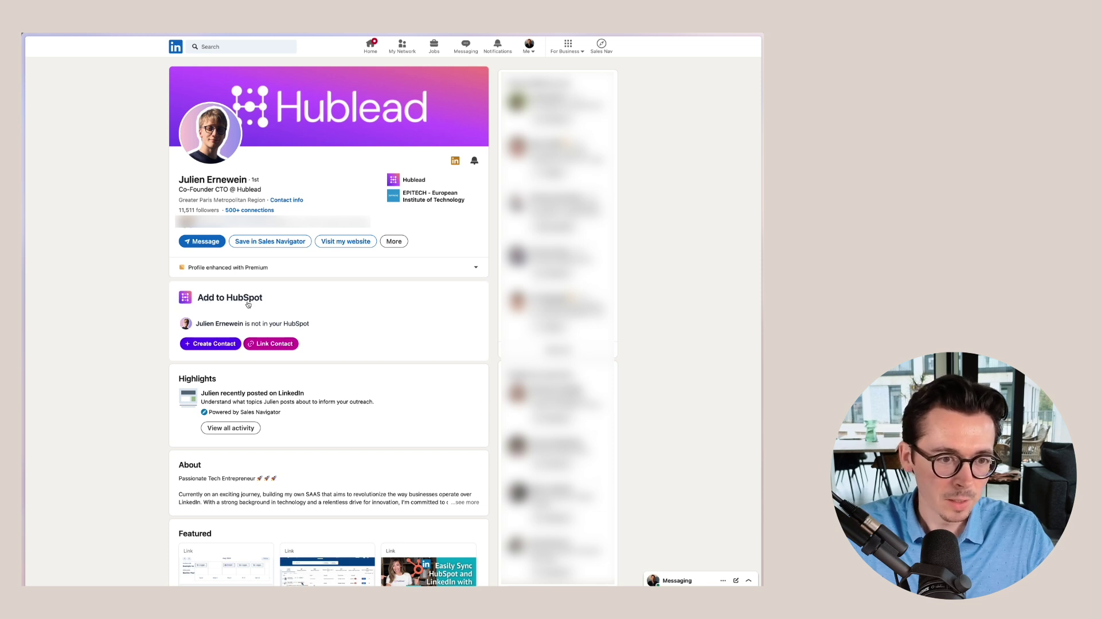
- Create the HubSpot contact from the LinkedIn profile and start enriching its email and phone
click(204, 348)
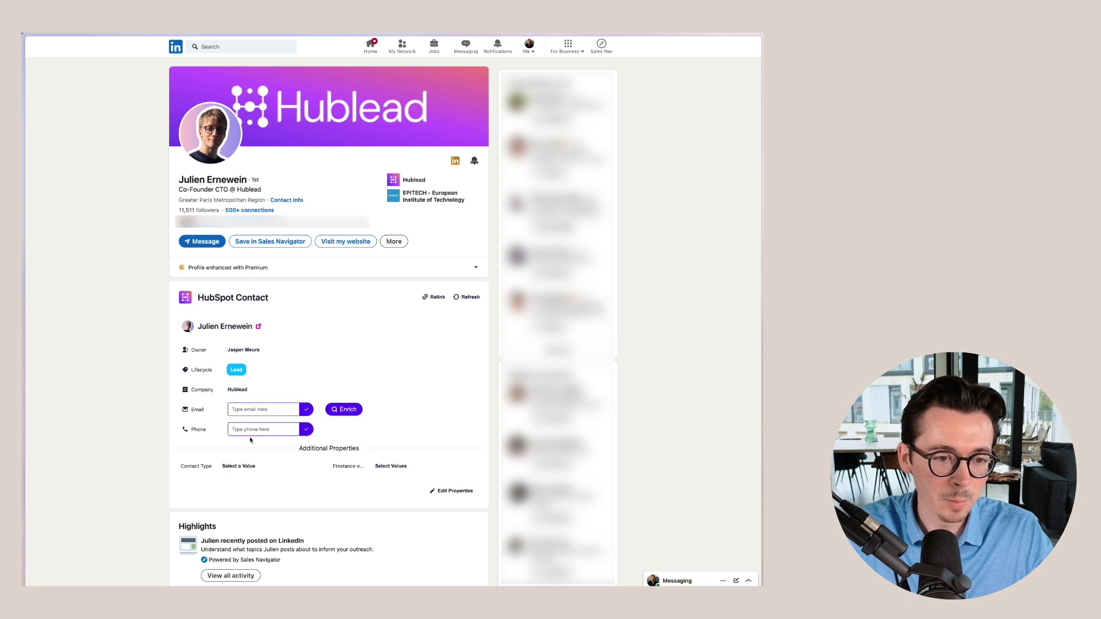
click(347, 410)
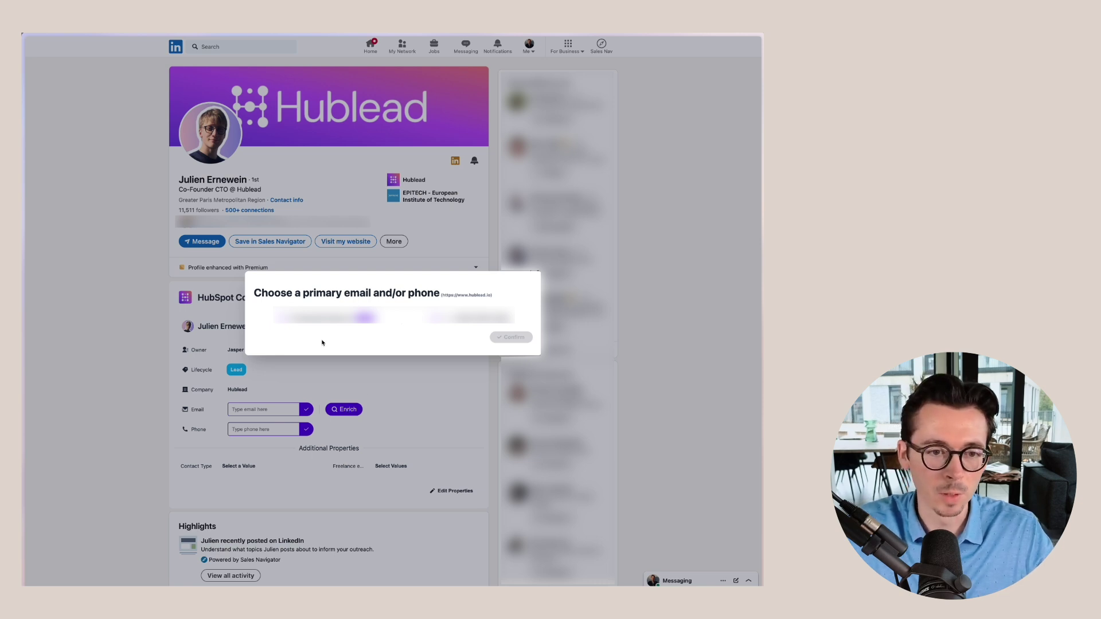
- Pick the enriched primary email and phone for the new contact and confirm
click(285, 317)
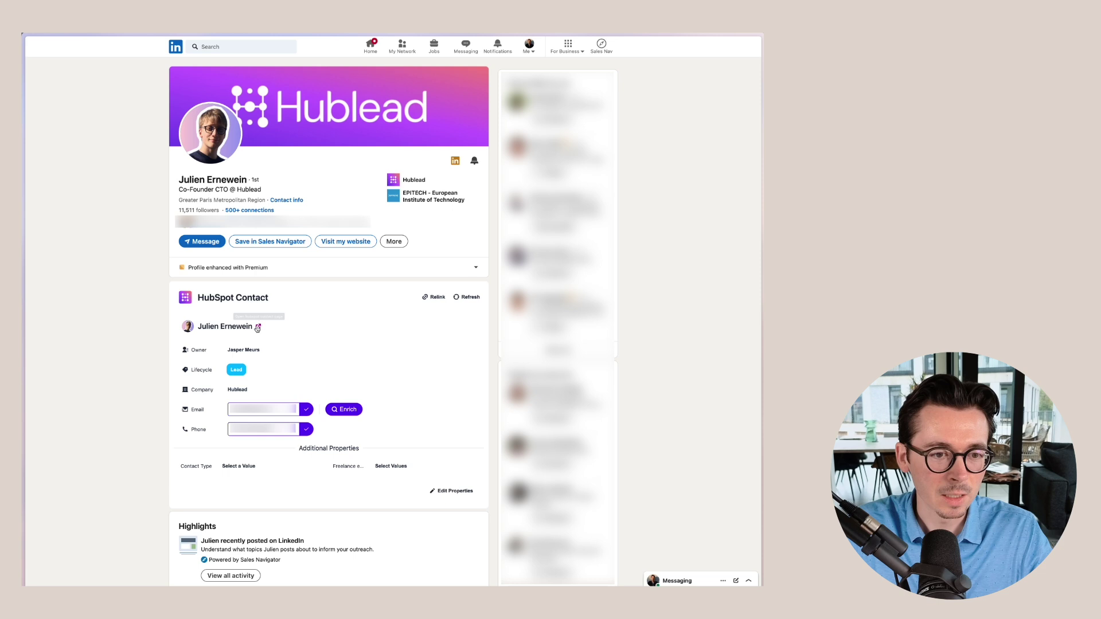
- Open the contact's HubSpot record showing its LinkedIn URL and company Hublead
click(257, 329)
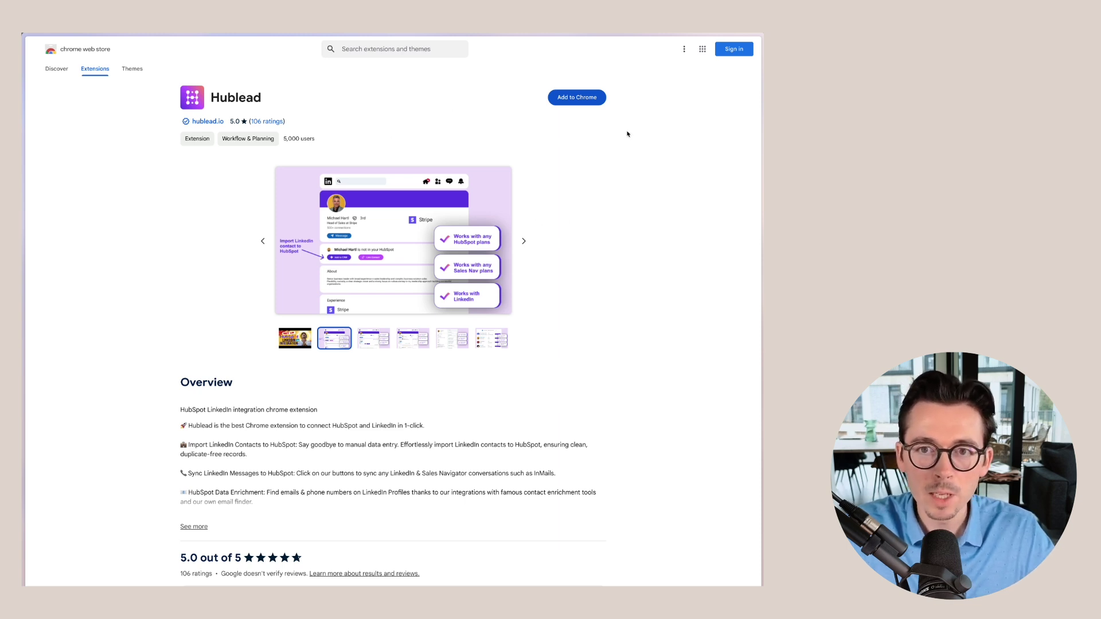
- Add the Hublead extension to Chrome and confirm the installation
click(577, 98)
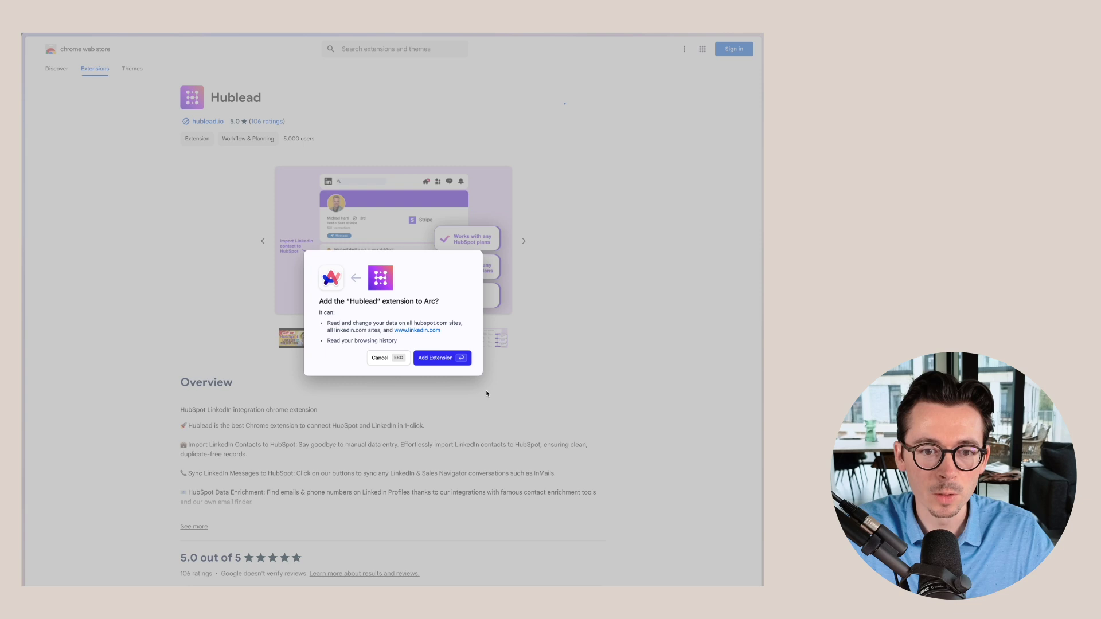
key(Return)
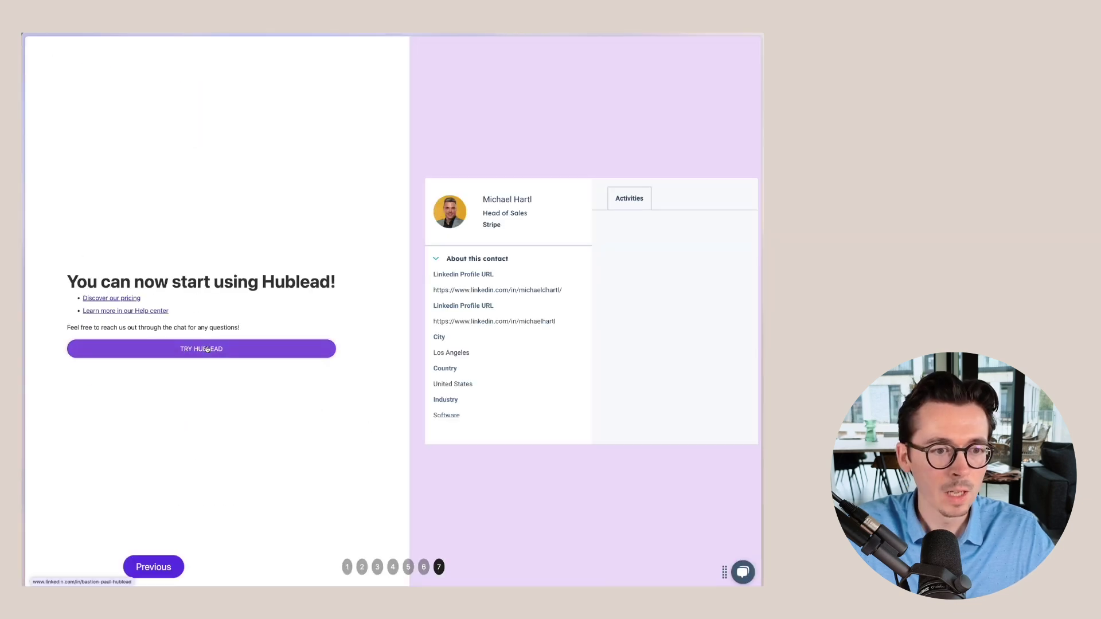
- Finish Hublead onboarding and connect it to the 'Largo' HubSpot account
click(207, 347)
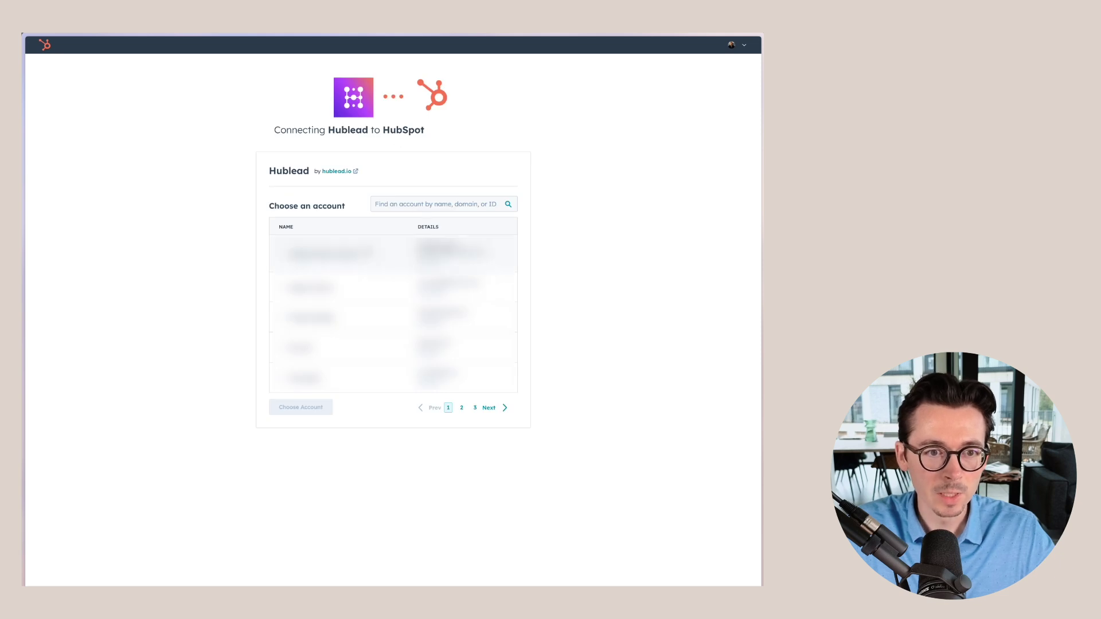
click(427, 203)
text(Largo)
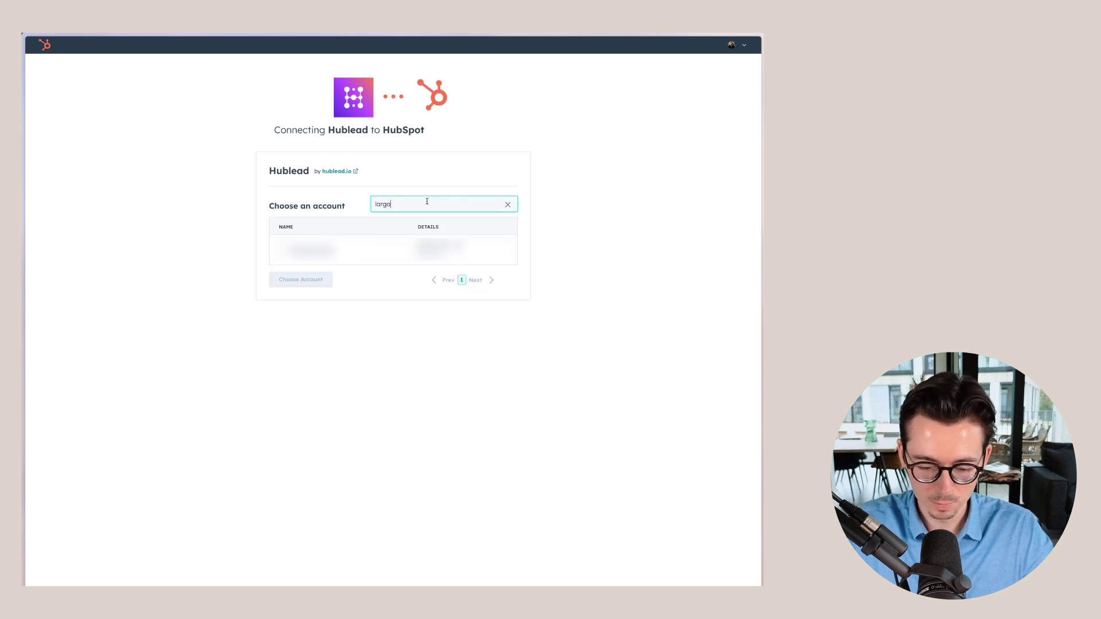
click(309, 252)
click(301, 279)
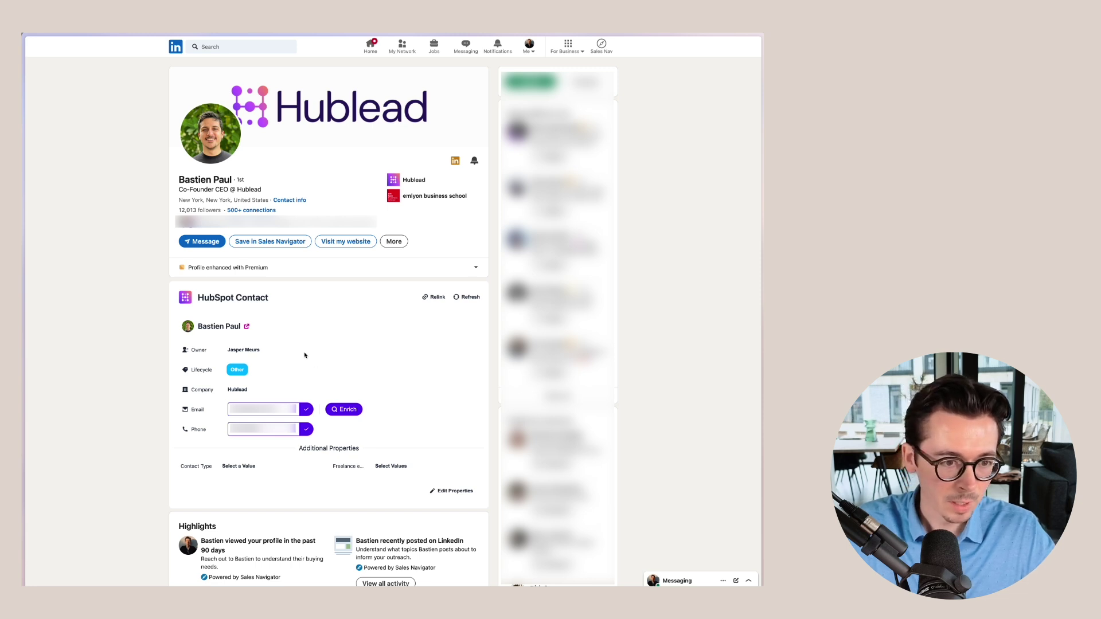
- Change the contact's lifecycle stage in the HubSpot Contact card
click(241, 373)
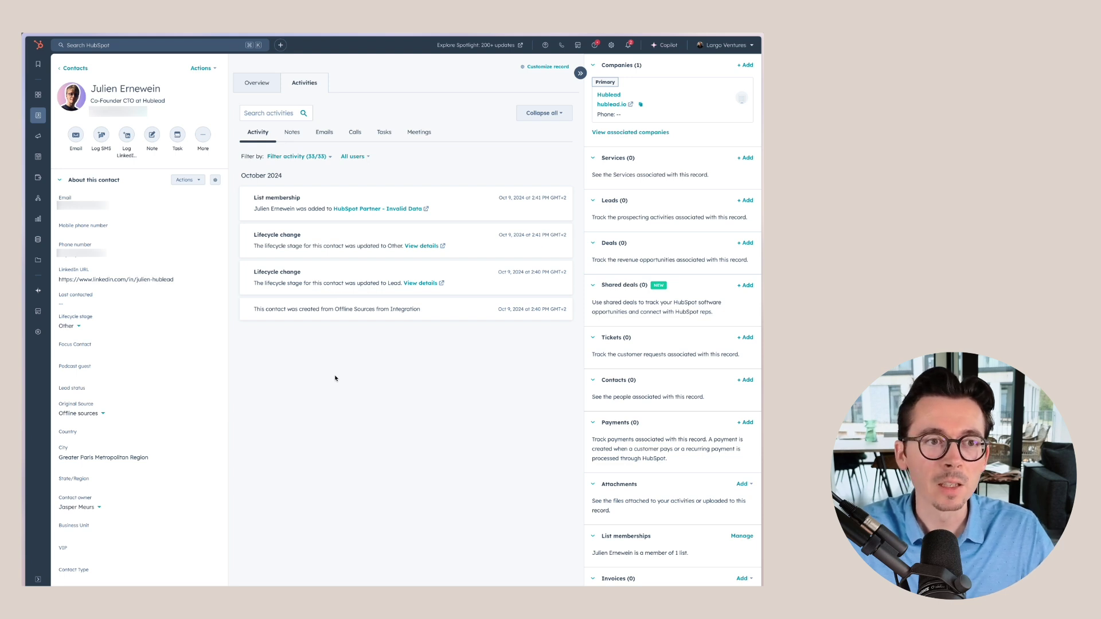
- Switch to the Starbucks CEO's Sales Navigator tab from the Arc sidebar
mouse_move(24, 229)
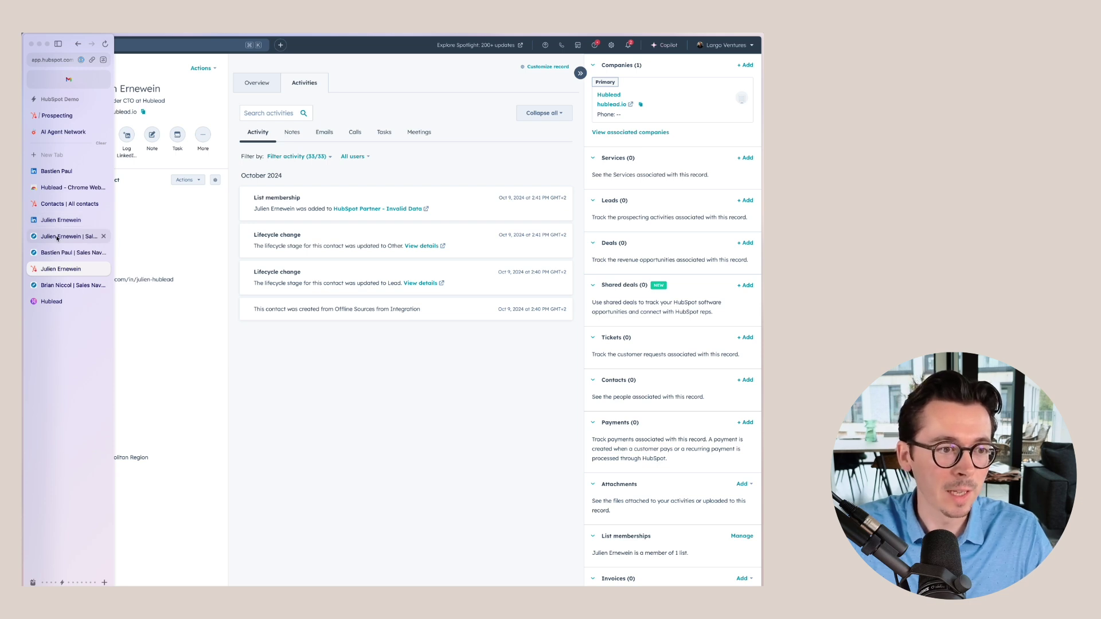
click(64, 287)
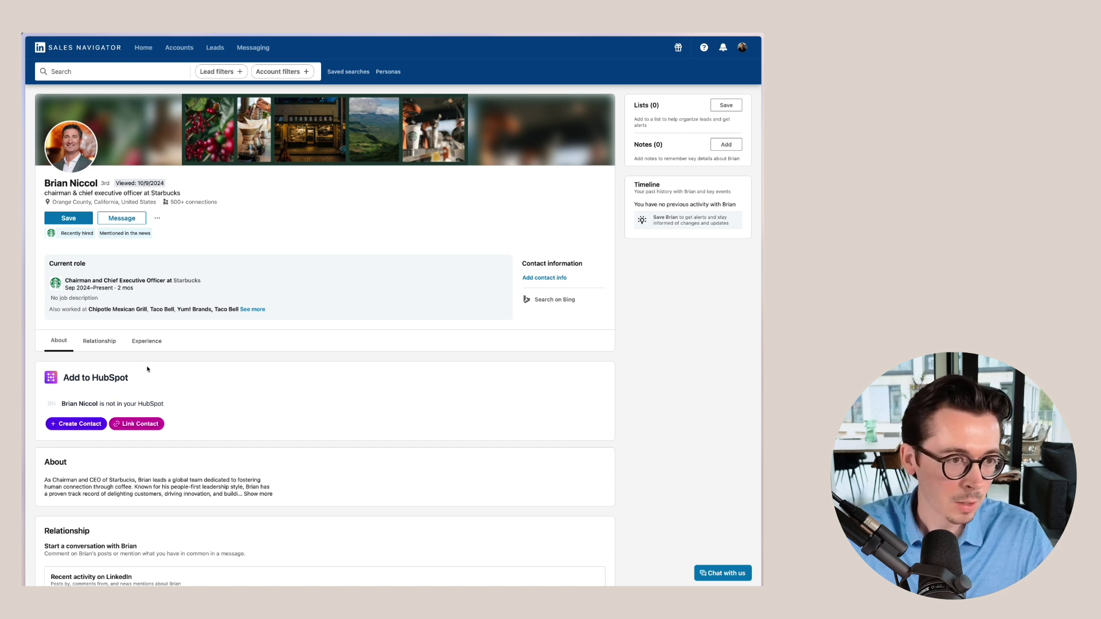
- Create the Starbucks CEO's HubSpot contact from the Sales Navigator Add to HubSpot panel
click(74, 426)
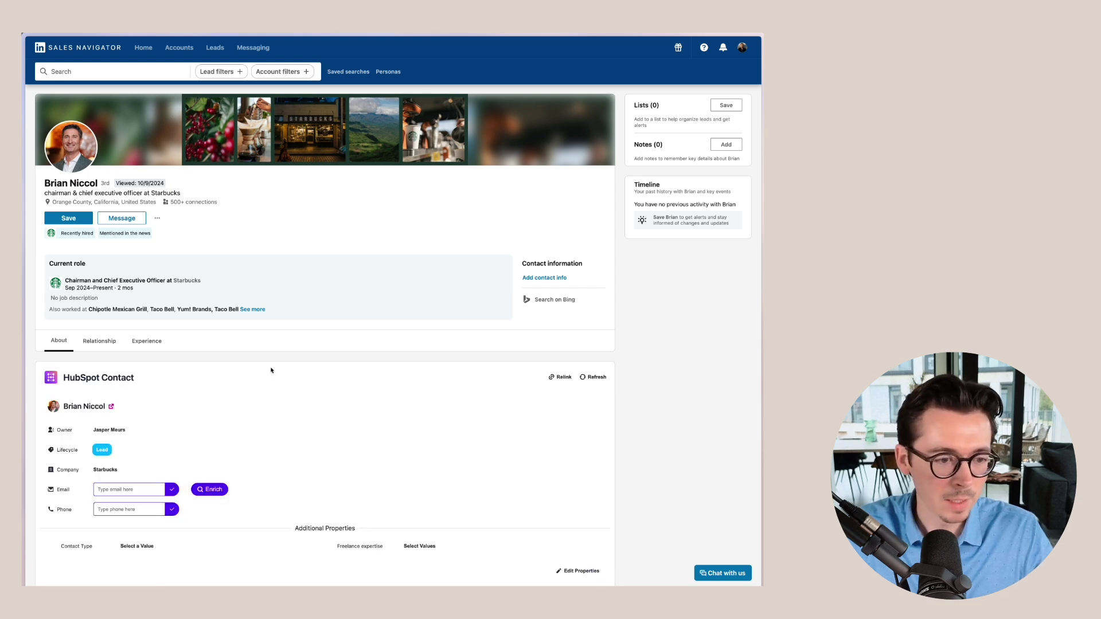
scroll(219, 445, down, 1)
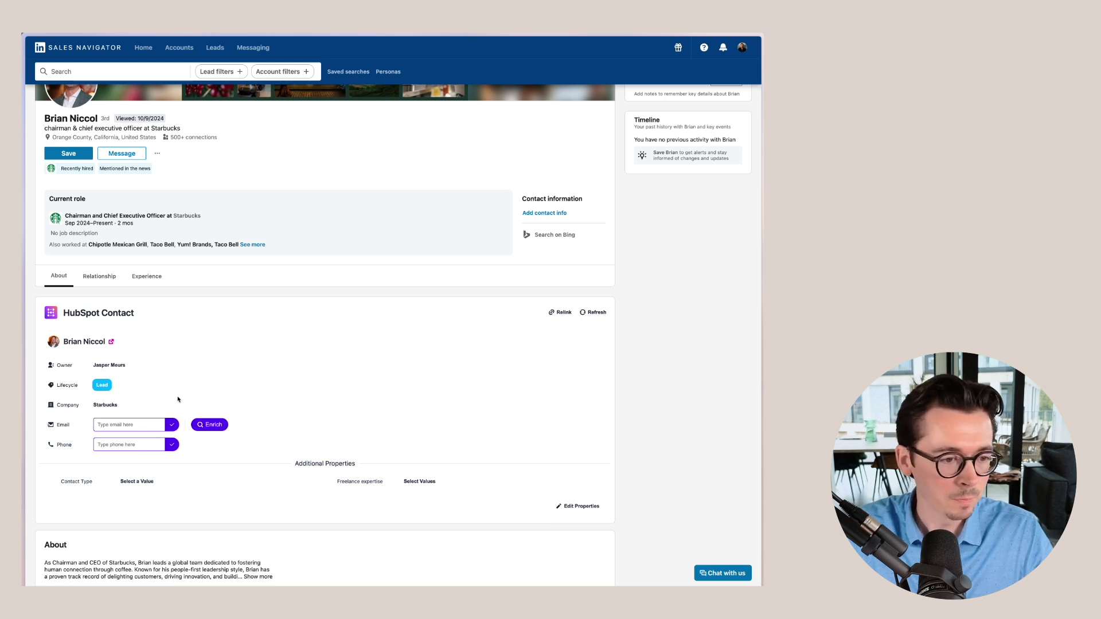
- Enrich the Starbucks contact, choosing a primary email and phone, and confirm
click(225, 425)
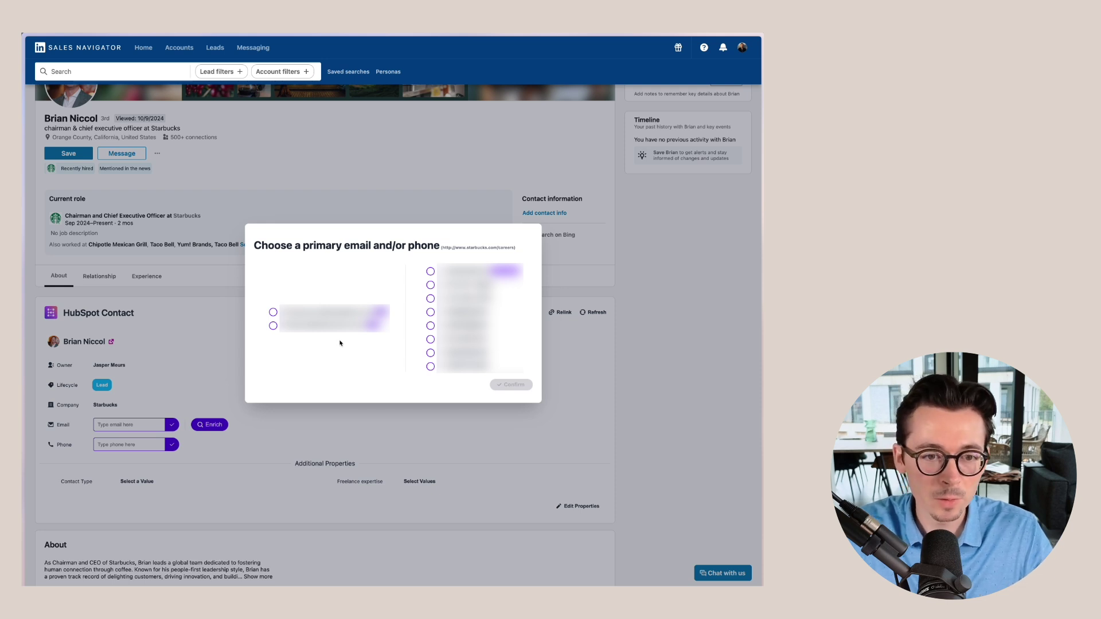
click(274, 326)
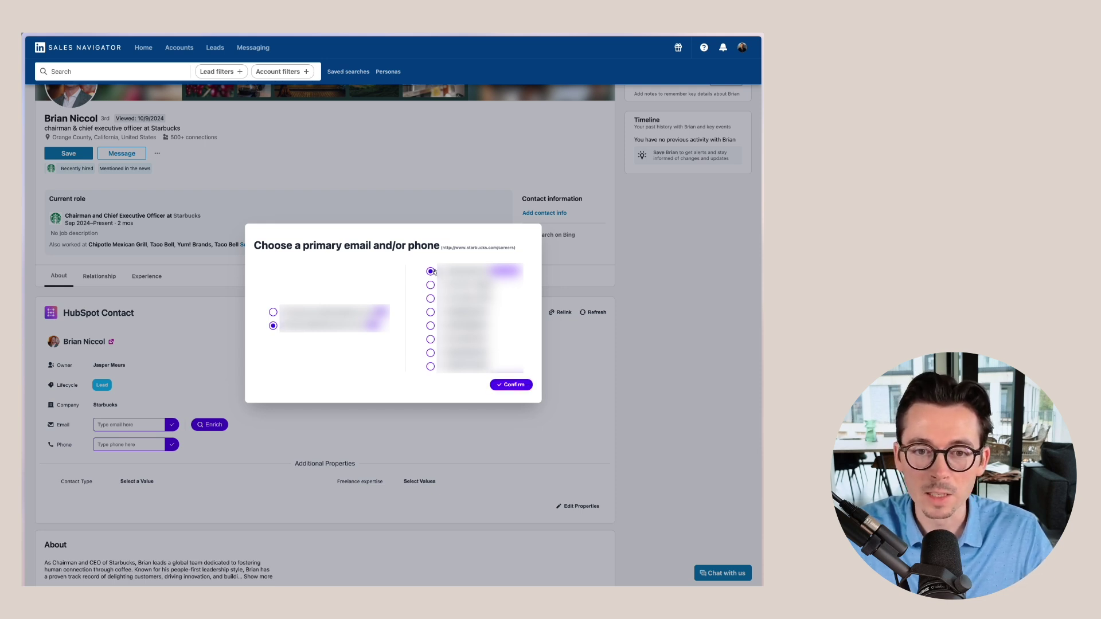
click(514, 384)
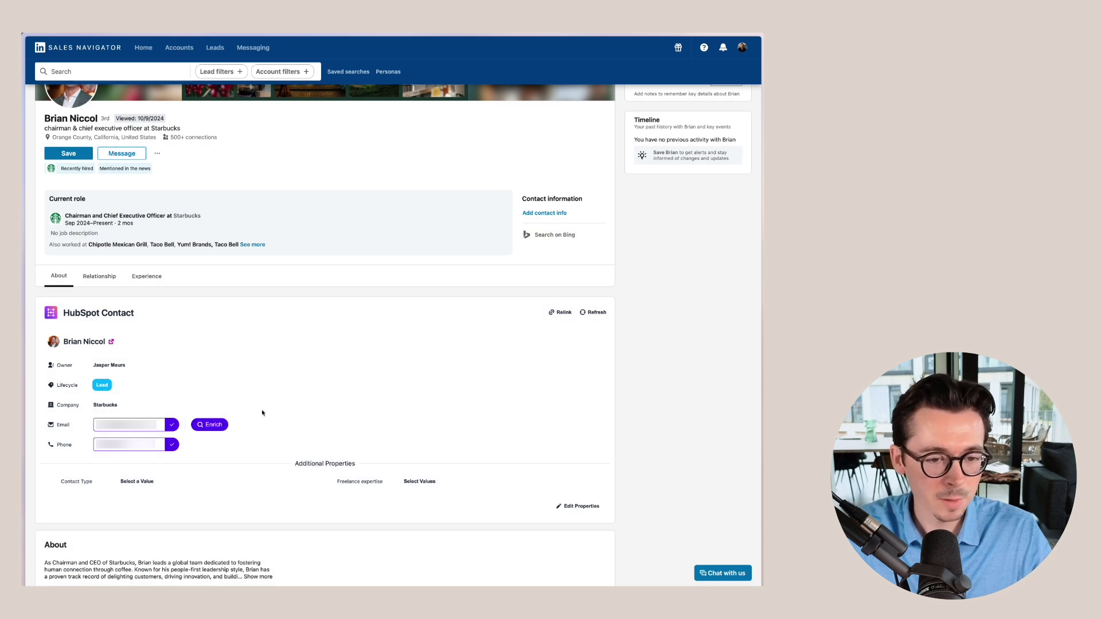
scroll(263, 411, down, 2)
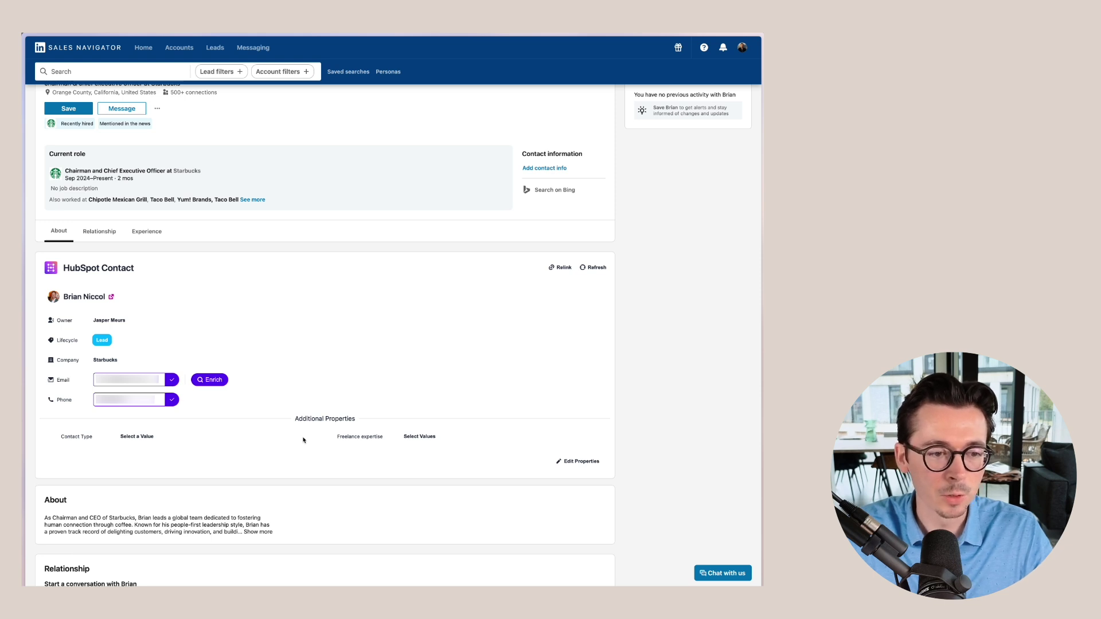
- Add the VIP property to the Starbucks contact's card and set it to Yes
click(578, 461)
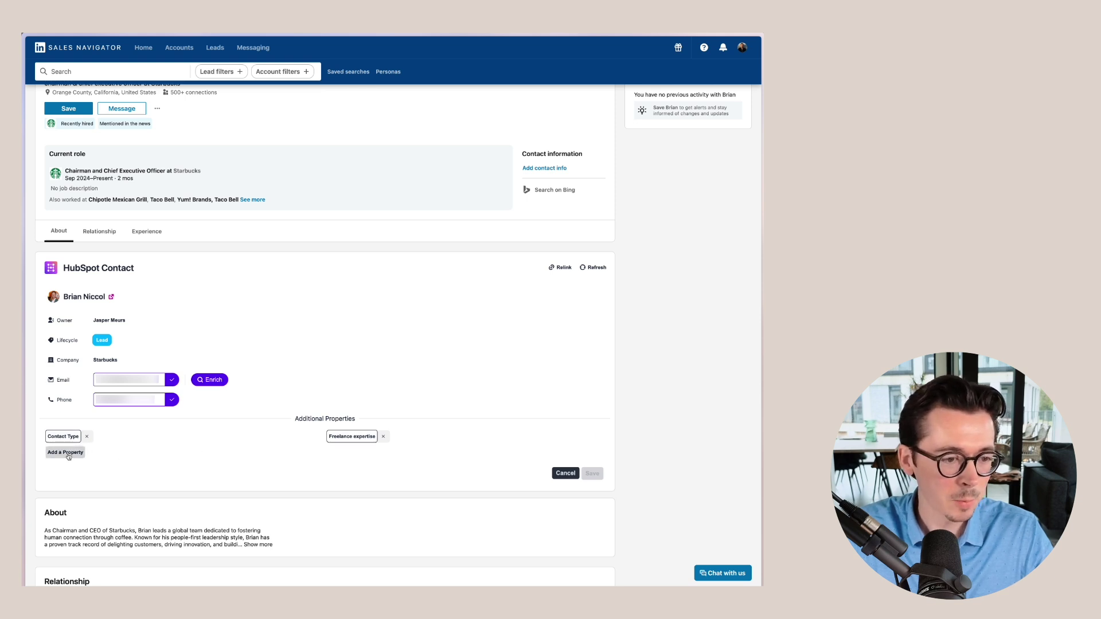
click(68, 453)
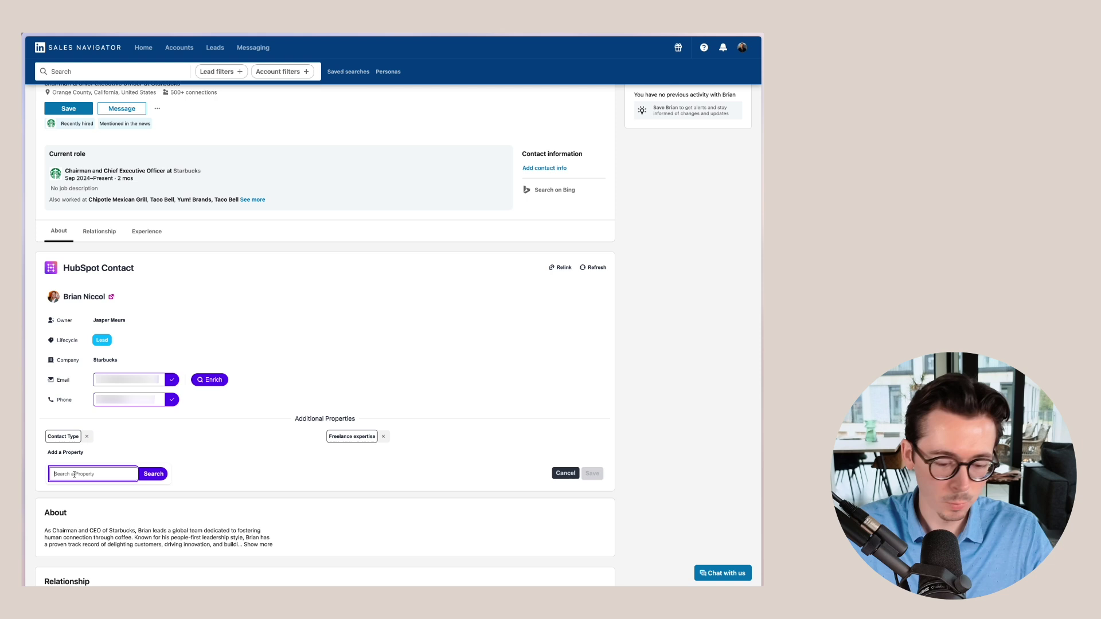
text(VIP)
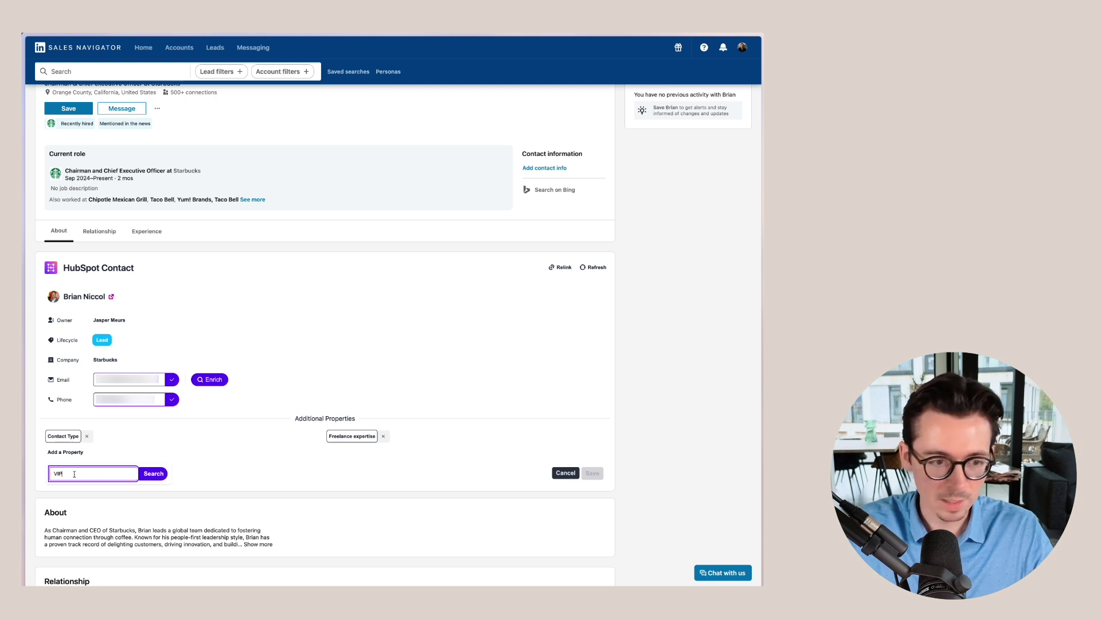
click(158, 477)
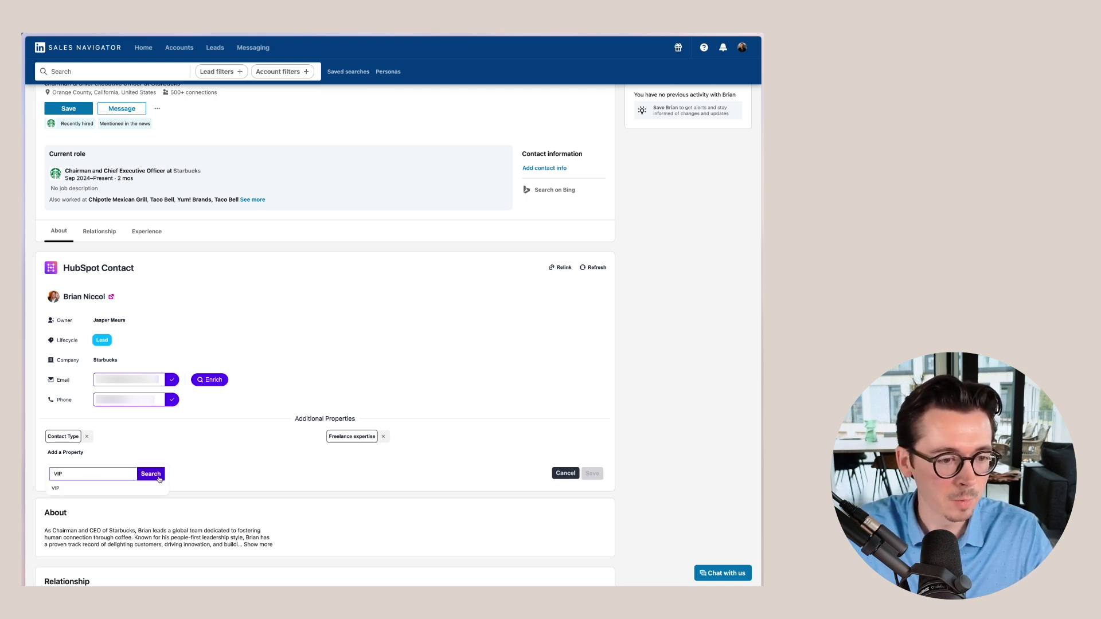
click(62, 489)
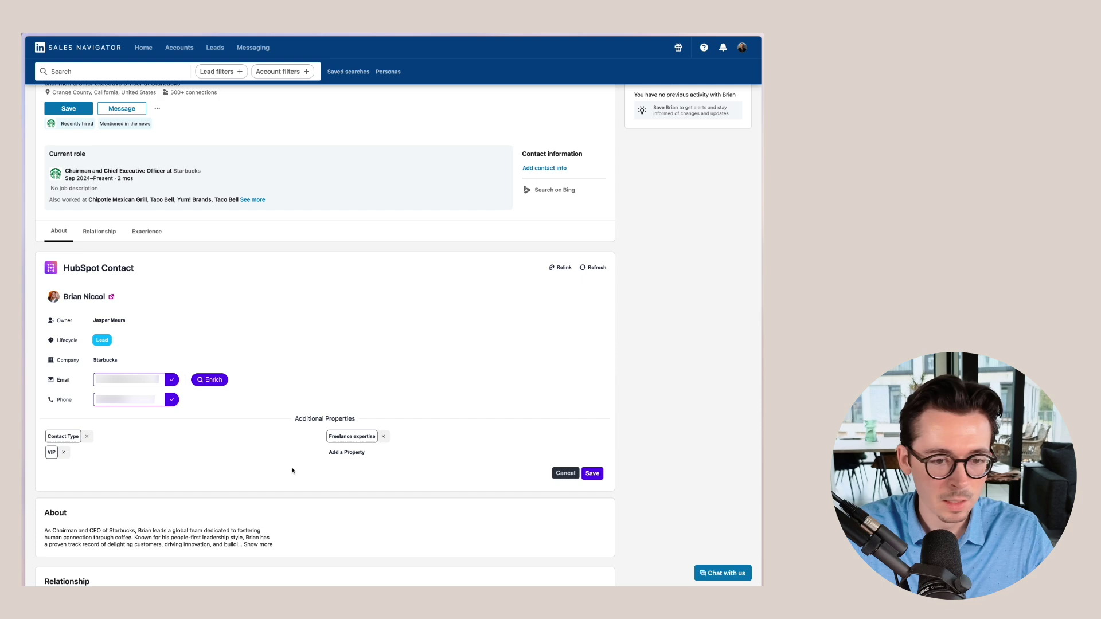
click(591, 474)
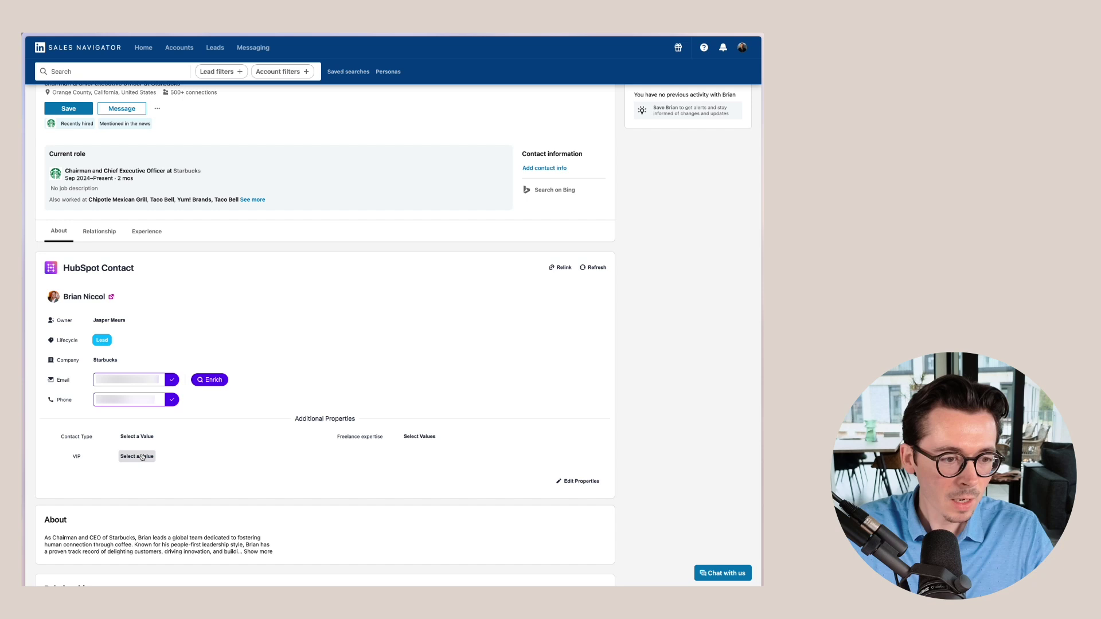
click(184, 471)
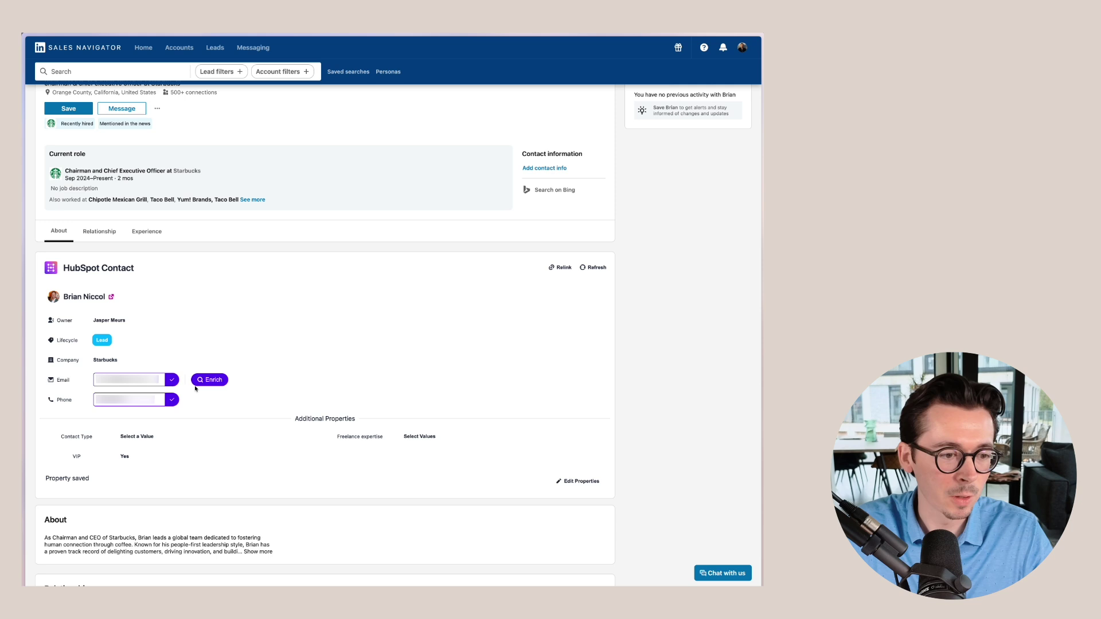
- Open the Starbucks CEO's HubSpot contact record, with VIP Yes and Starbucks as primary company
click(112, 298)
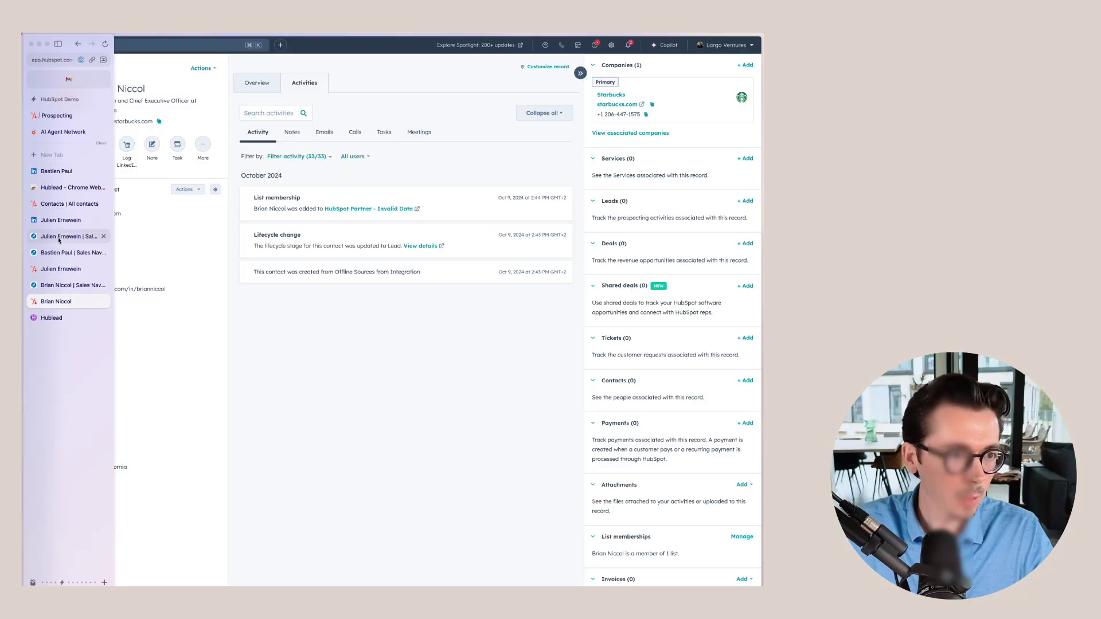
- Message the Hublead CTO on LinkedIn: 'doing a demo of Hublead on YouTube. How are you?'
click(60, 220)
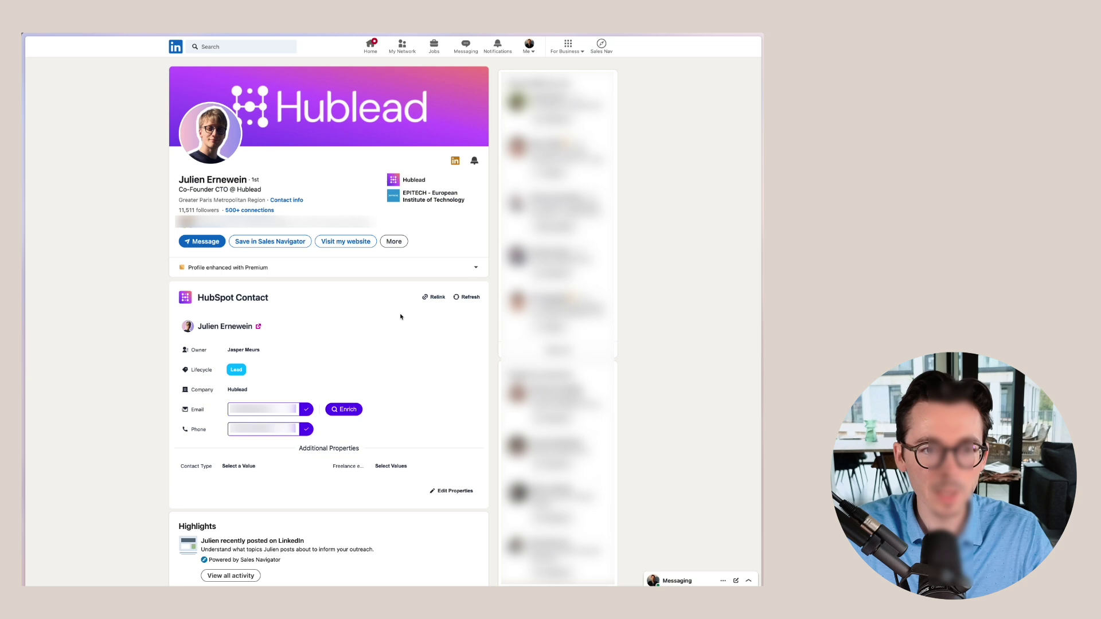
click(204, 241)
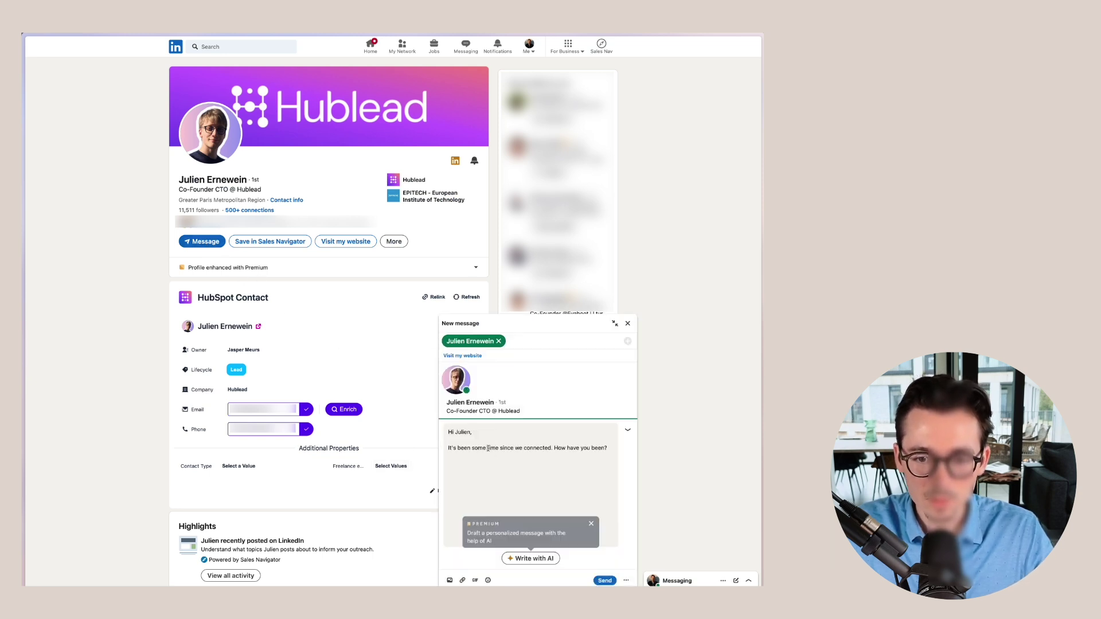
triple_click(468, 449)
key(BackSpace)
key(BackSpace)
key(BackSpace)
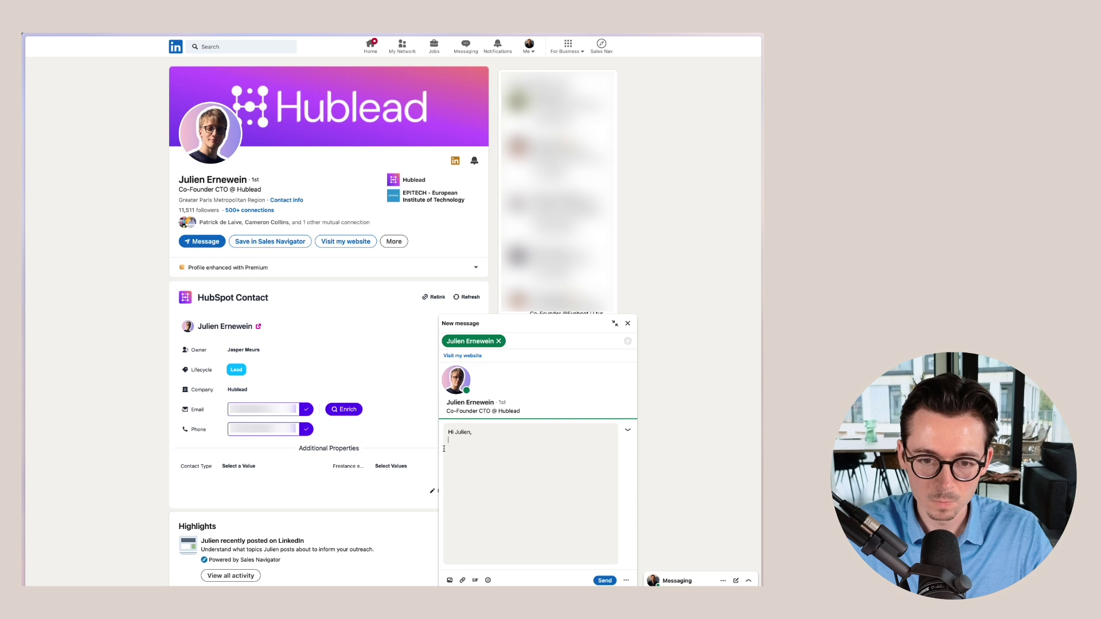
text(doing a demo of Hublead on YouTube. How are you?)
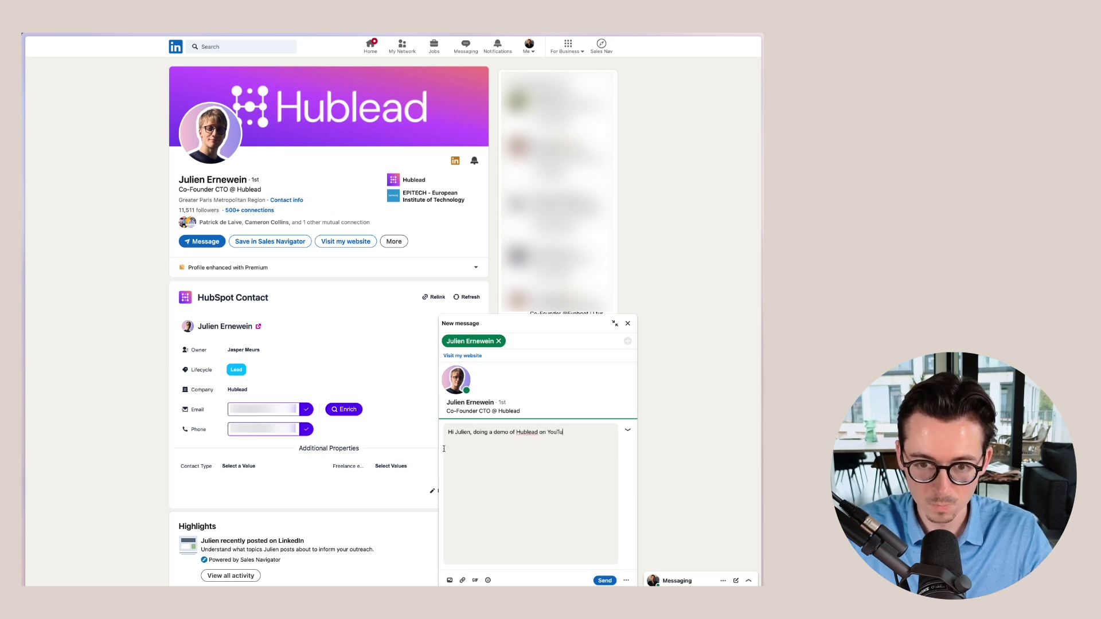
click(604, 581)
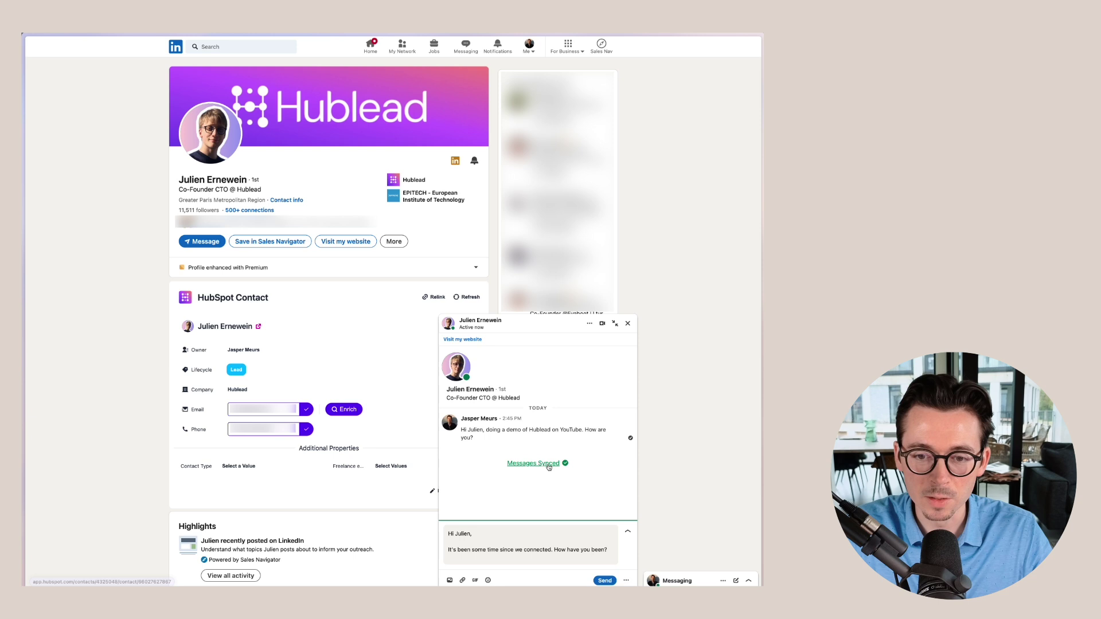
- Reload the CTO's HubSpot contact record so the sent LinkedIn message appears in activity
mouse_move(29, 184)
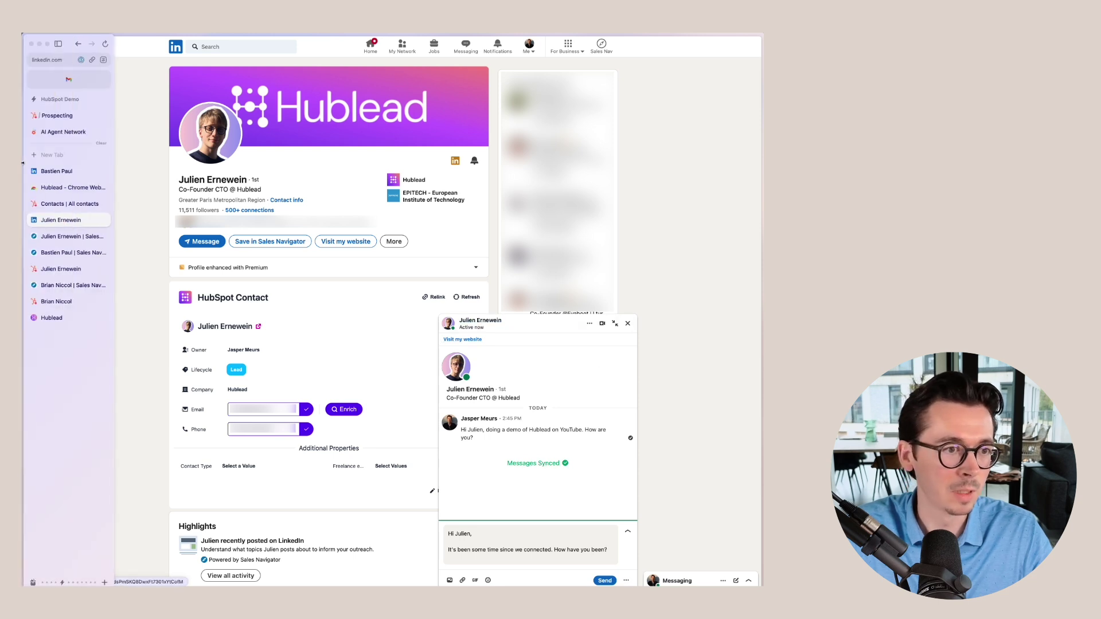
click(61, 269)
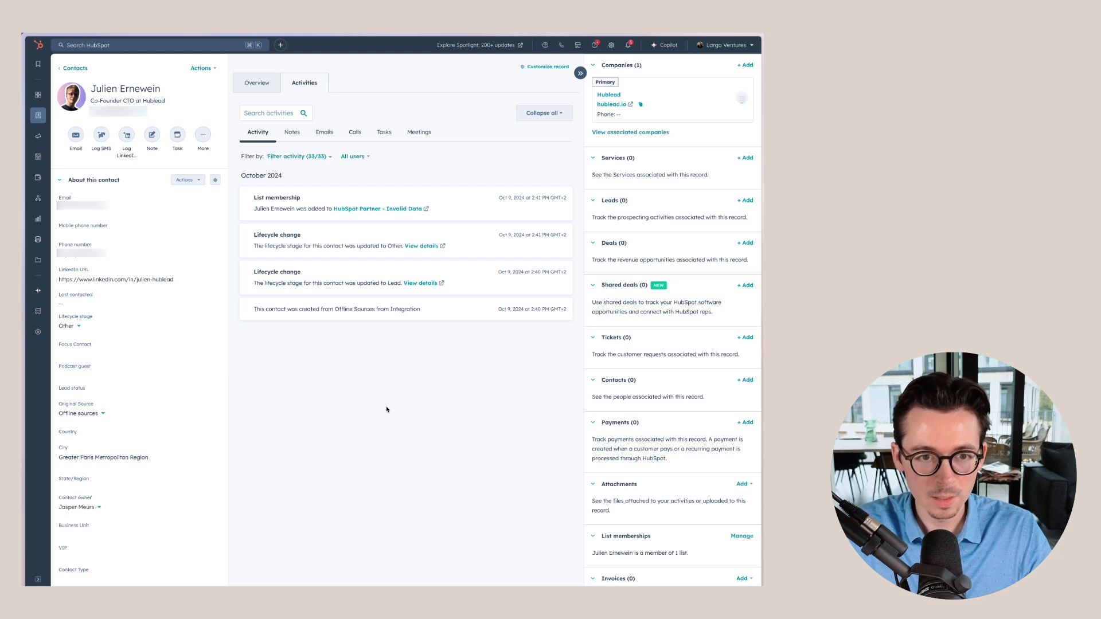
key(super+r)
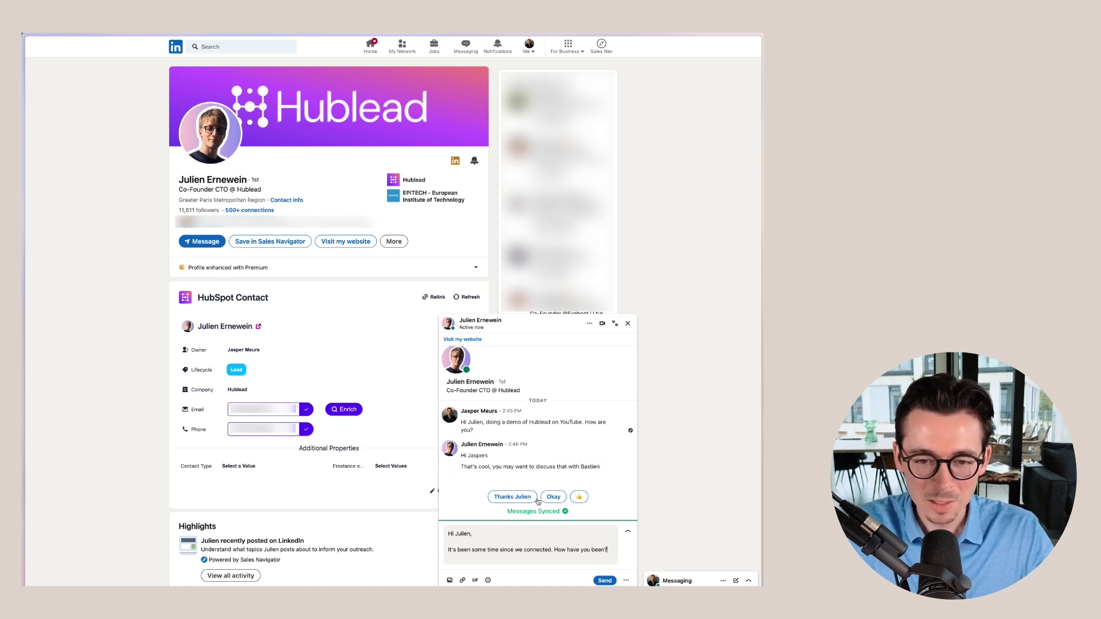
- Reload the CTO's HubSpot record to pull in his LinkedIn reply and engaged-on-LinkedIn list membership
mouse_move(25, 229)
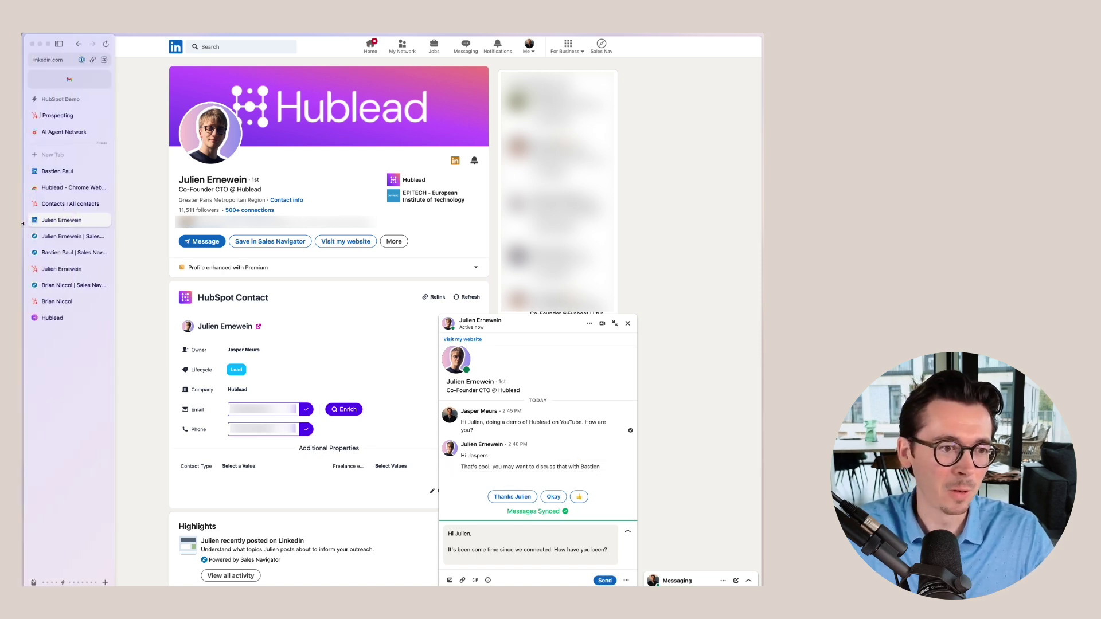
click(66, 270)
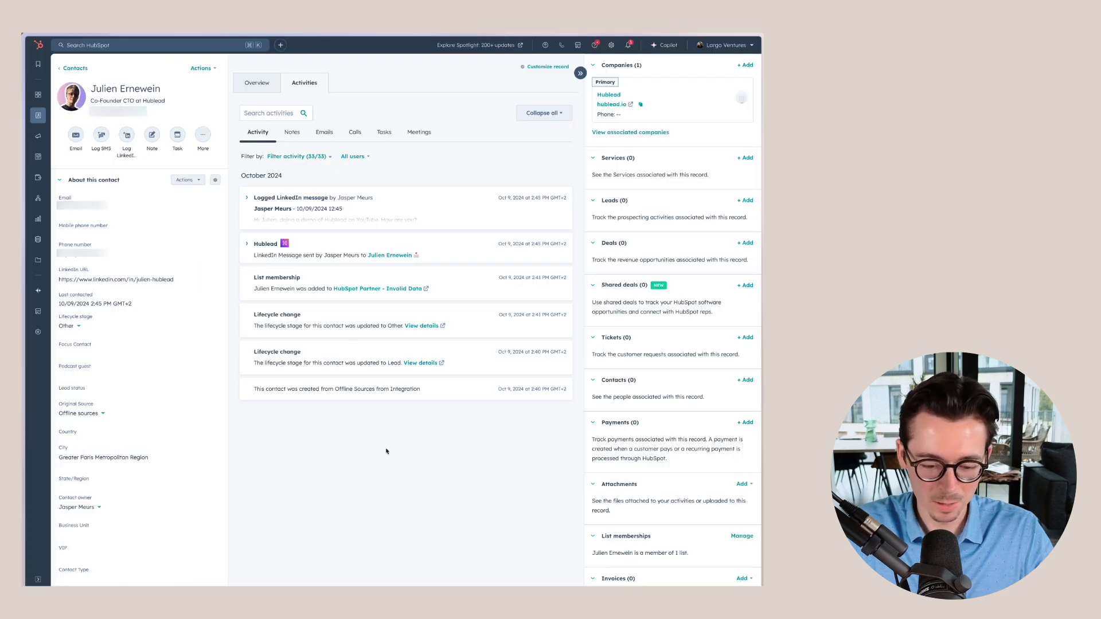
key(super+r)
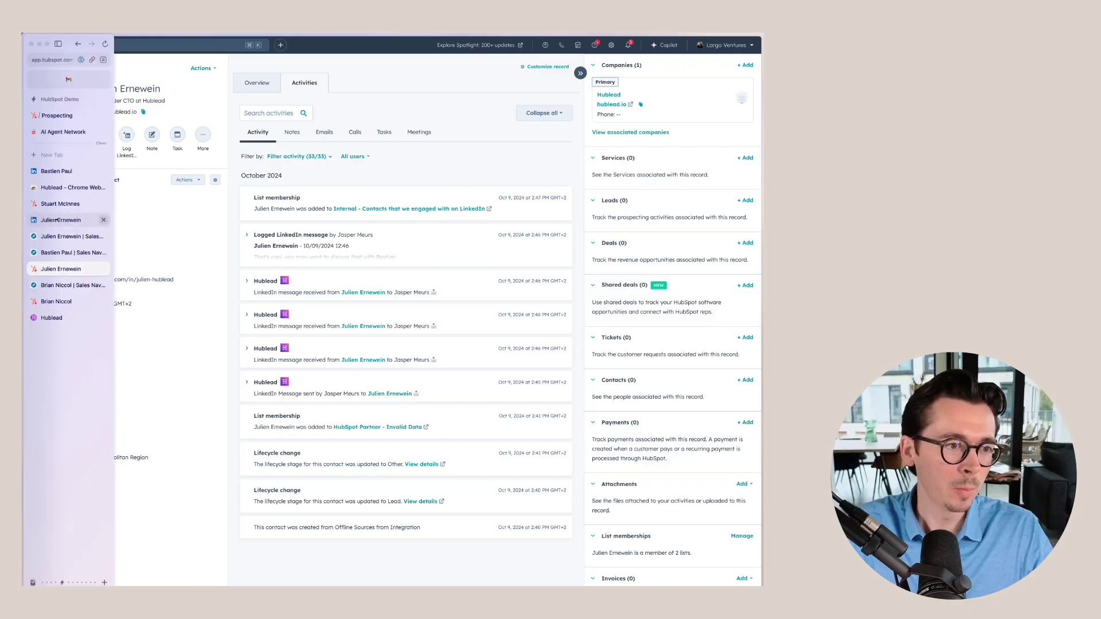
- Relink the CTO's Sales Navigator profile to his existing matching HubSpot contact
click(64, 236)
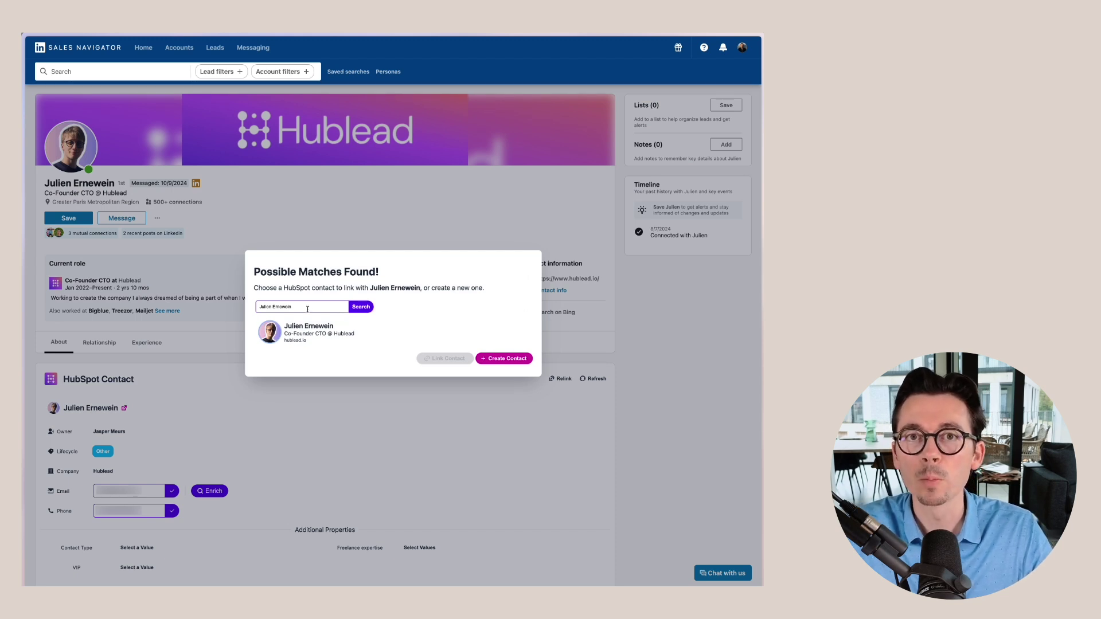
click(308, 309)
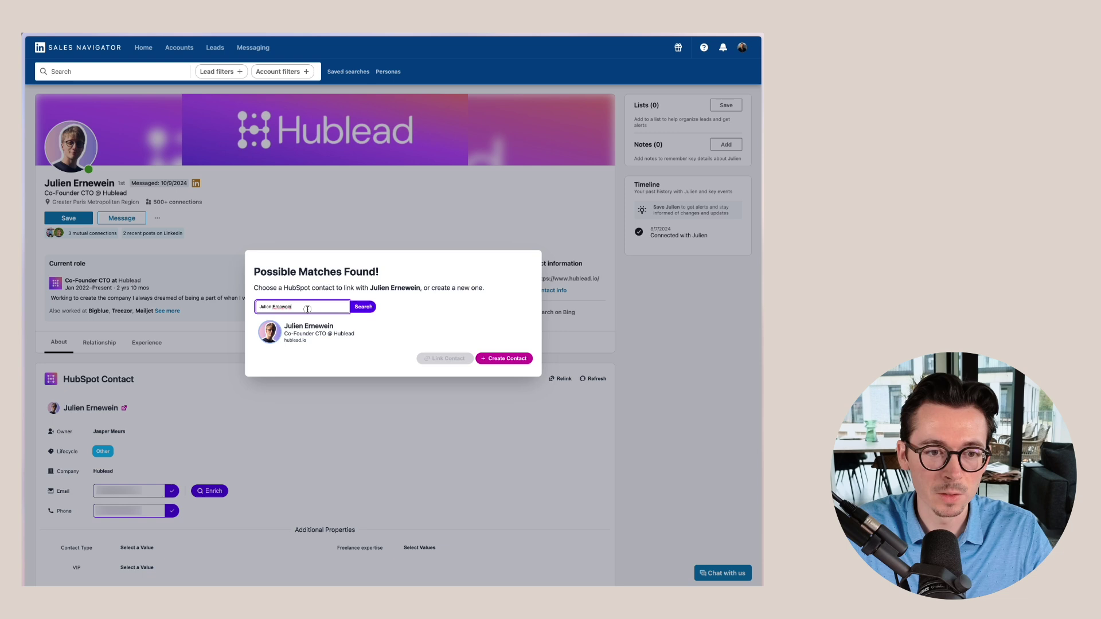
click(361, 309)
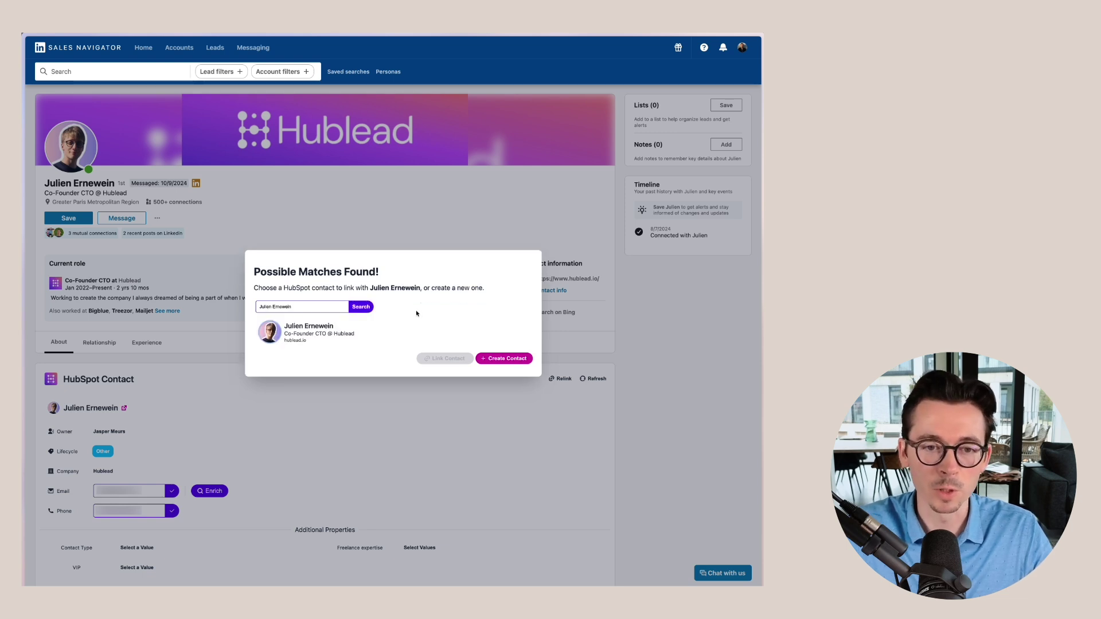
click(427, 334)
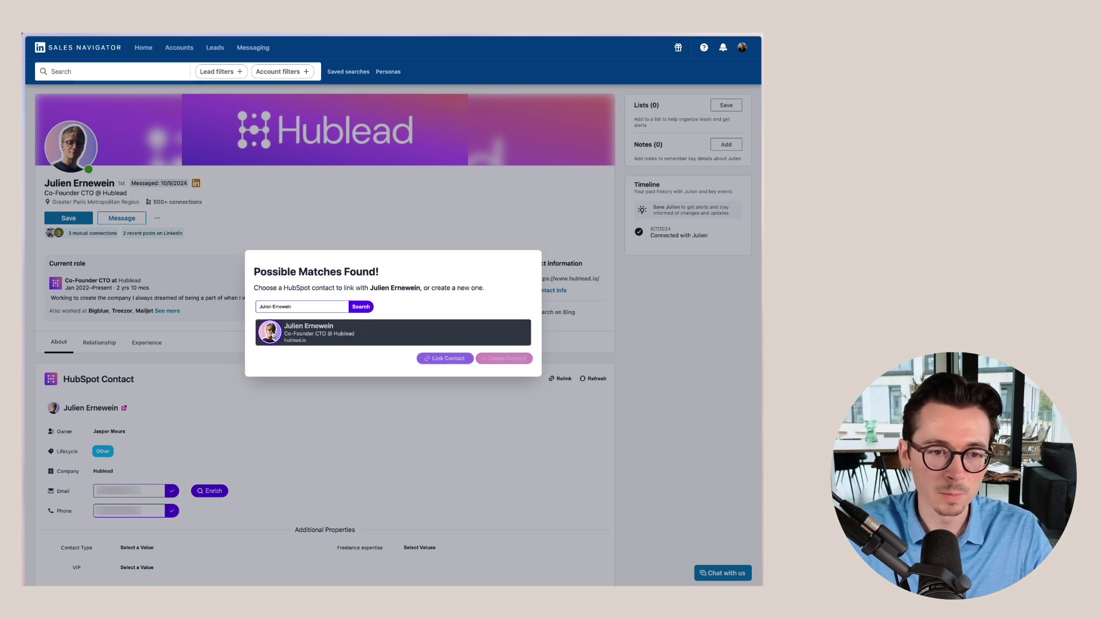
click(445, 360)
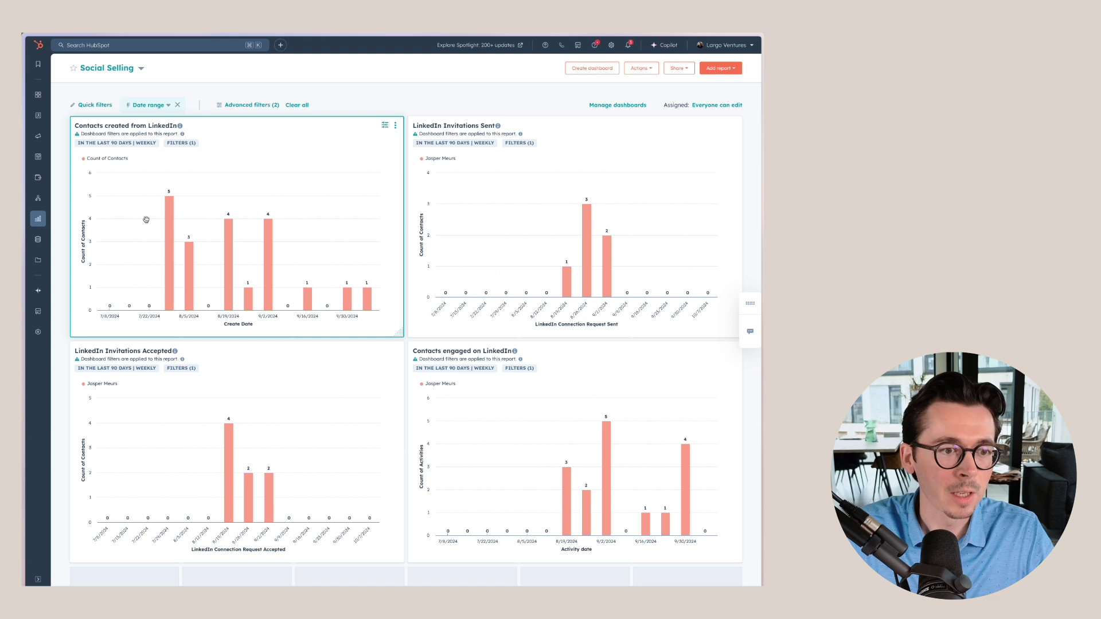
- Read the Social Selling chart counts: invitations sent peaking at 3, contacts engaged at 5
mouse_move(170, 233)
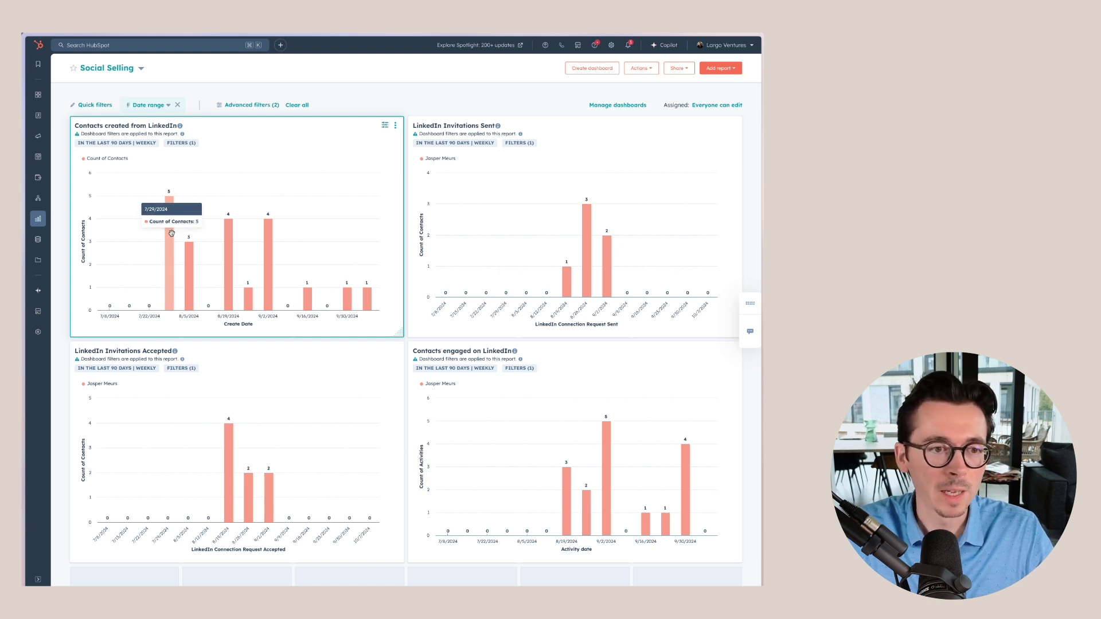
mouse_move(190, 257)
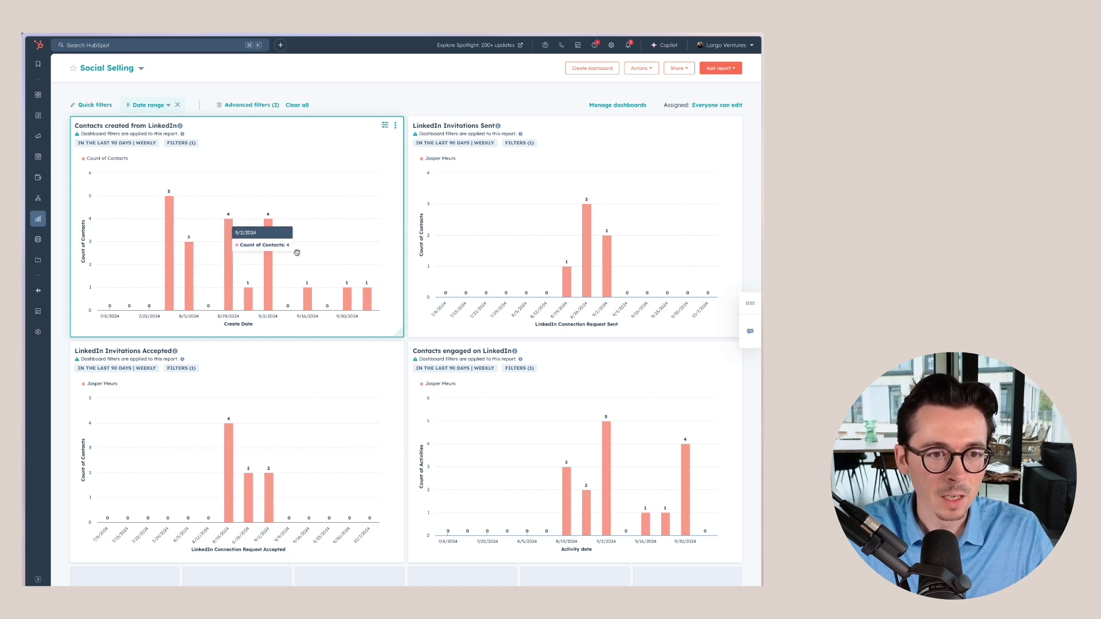
mouse_move(267, 250)
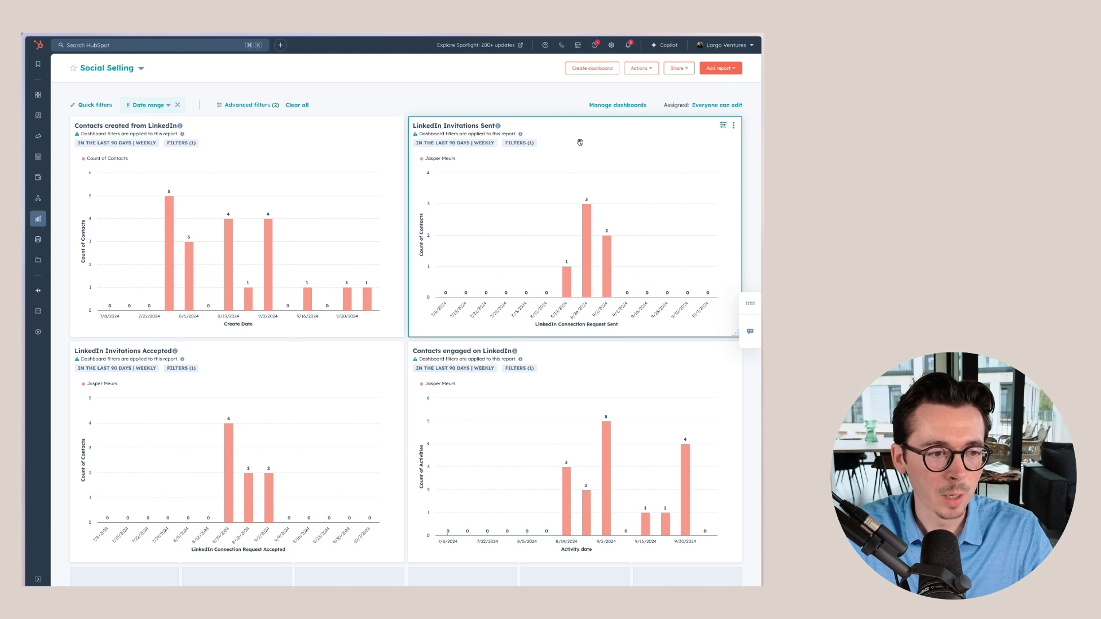
scroll(290, 374, down, 1)
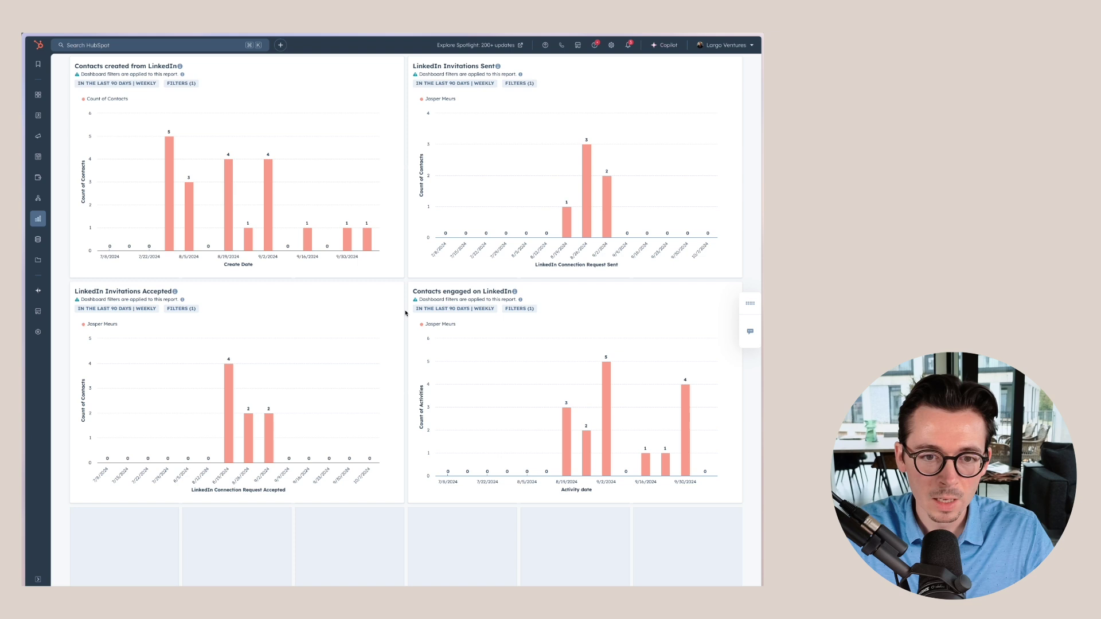
scroll(405, 312, up, 2)
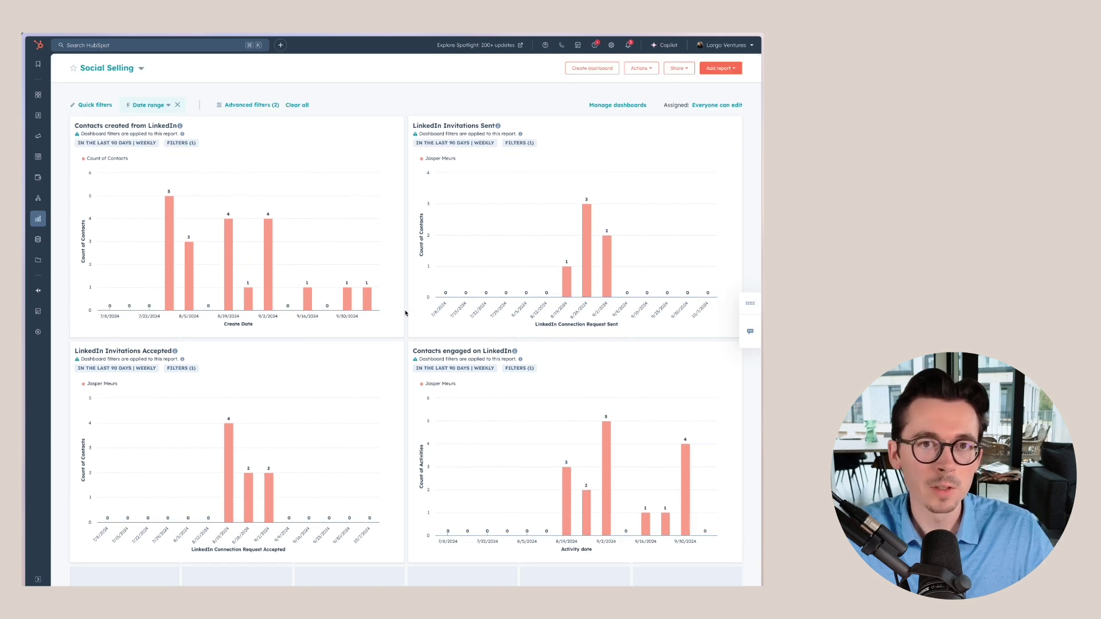